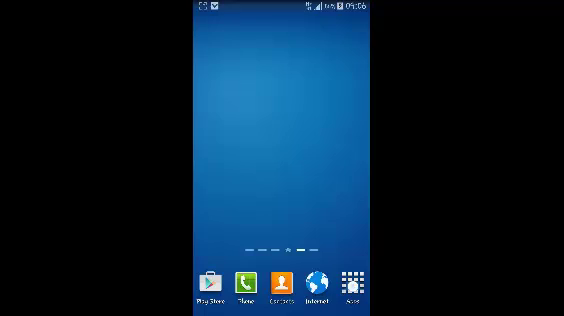
- Launch Chrome from the Google folder in the app drawer
{"action": "left_click", "coordinate": [355, 284]}
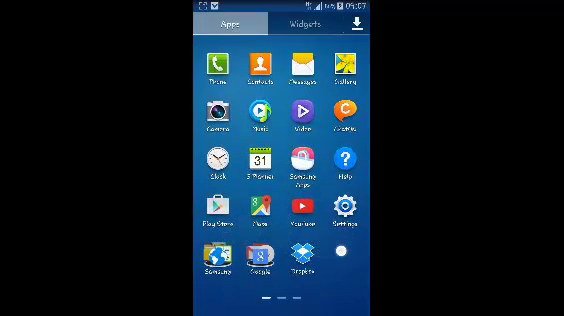
{"action": "left_click_drag", "start_coordinate": [340, 250], "coordinate": [220, 250]}
{"action": "left_click_drag", "start_coordinate": [220, 200], "coordinate": [340, 200]}
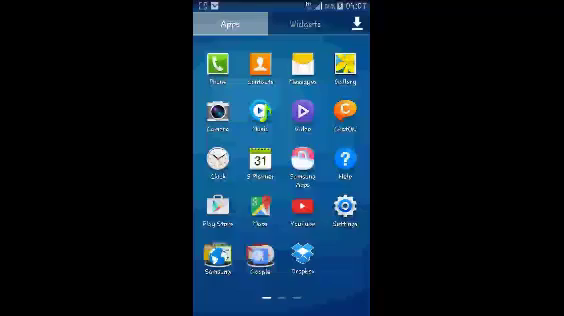
{"action": "left_click", "coordinate": [260, 258]}
{"action": "left_click", "coordinate": [222, 282]}
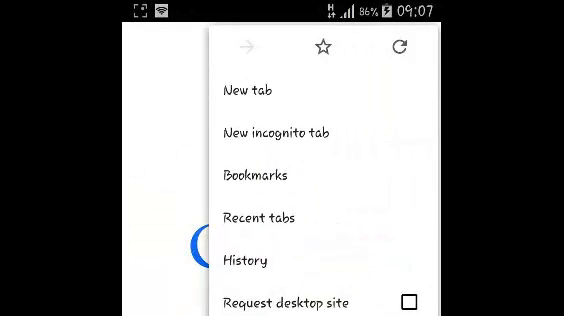
- Open a new incognito tab from the Chrome menu, leaving its address bar empty
{"action": "left_click", "coordinate": [340, 140]}
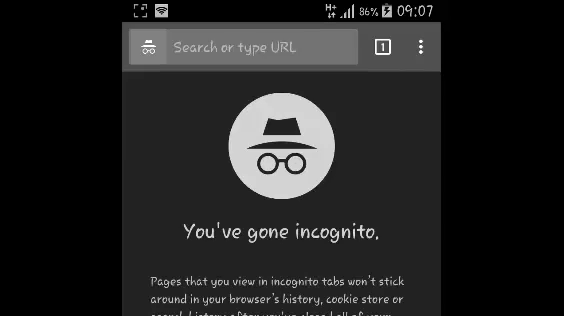
{"action": "left_click", "coordinate": [222, 47]}
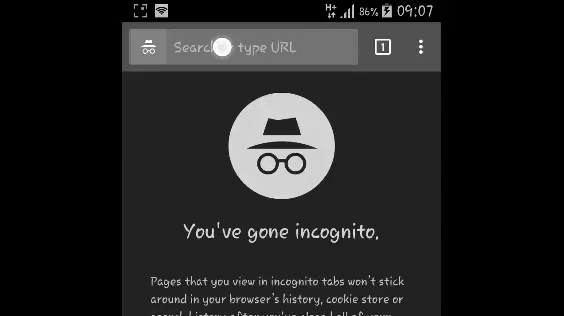
{"action": "key", "text": "Escape"}
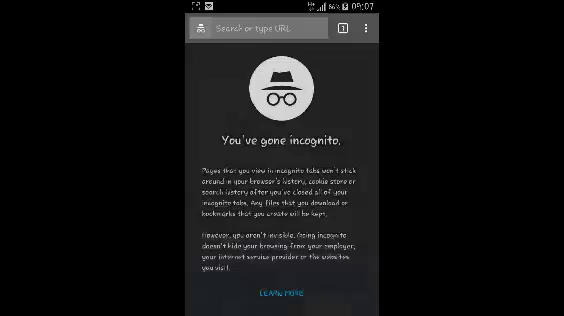
- Switch from the incognito tab to the regular Google tab through the tab overview
{"action": "left_click", "coordinate": [344, 28]}
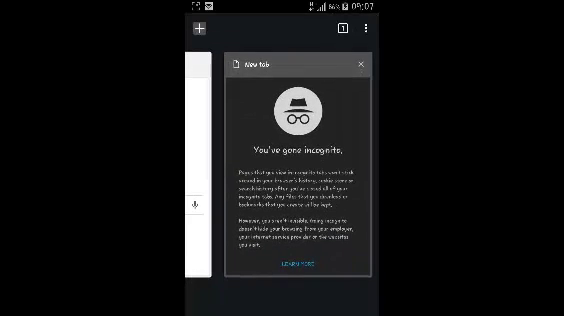
{"action": "left_click_drag", "start_coordinate": [285, 65], "coordinate": [362, 65]}
{"action": "left_click", "coordinate": [281, 150]}
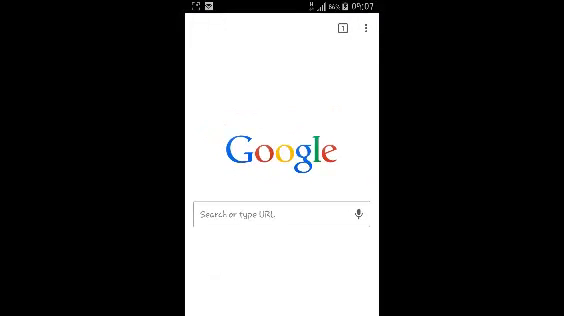